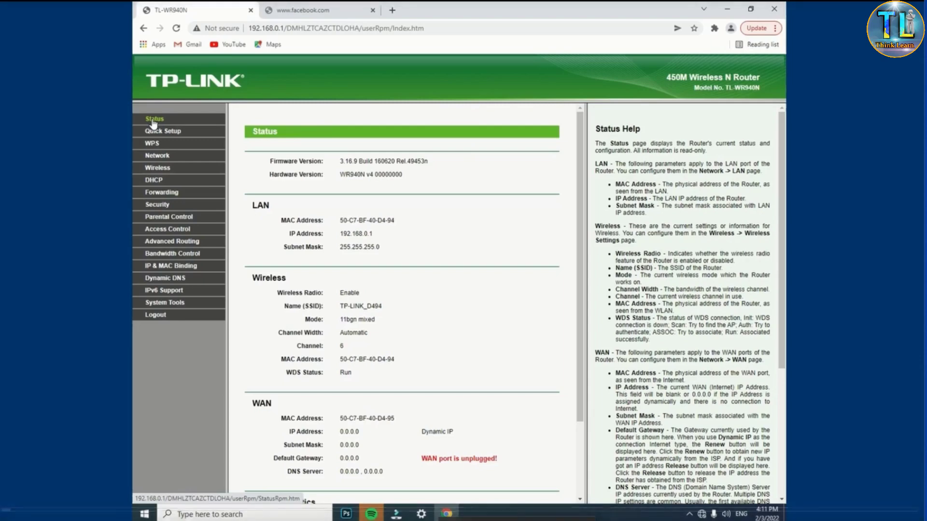
# Change the router's wireless network name to Amy_home on the Wireless Settings page
pyautogui.click(156, 170)
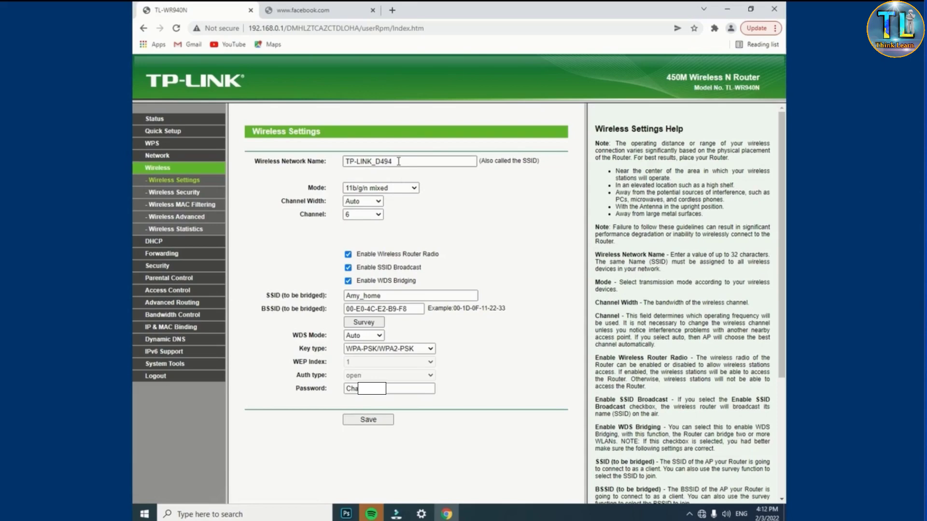
pyautogui.moveTo(398, 161); pyautogui.dragTo(345, 162)
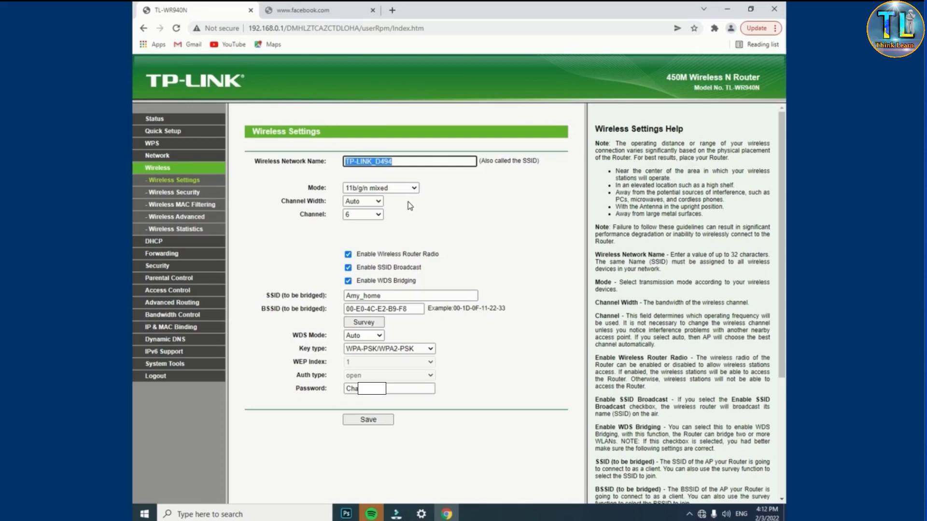
pyautogui.write('A')
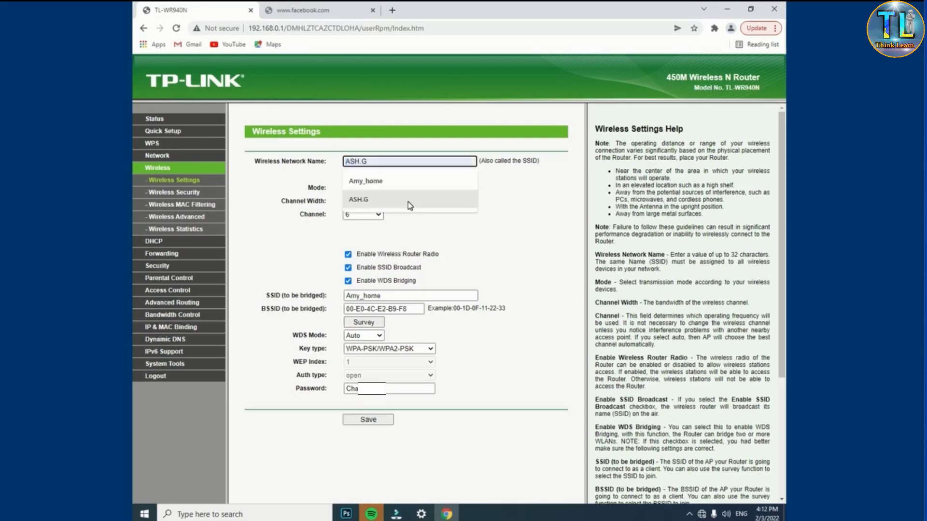
pyautogui.click(373, 180)
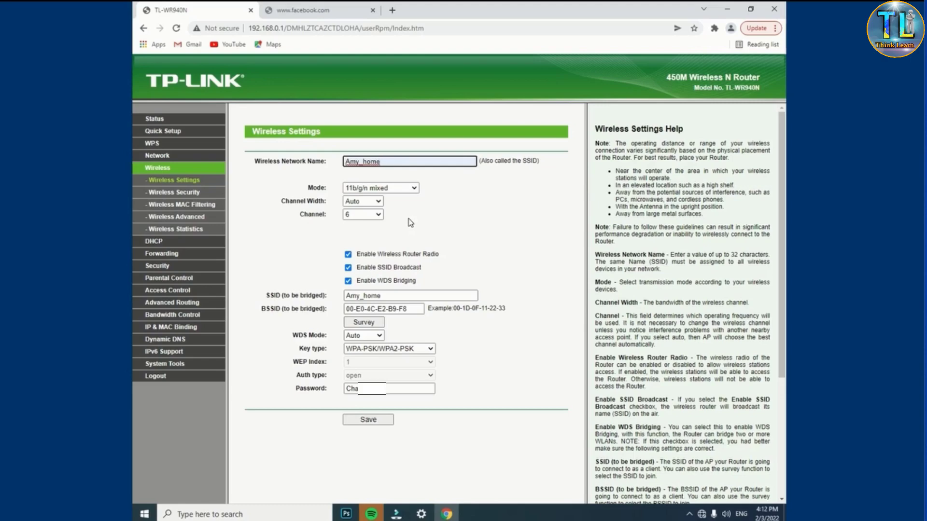
pyautogui.press('Tab')
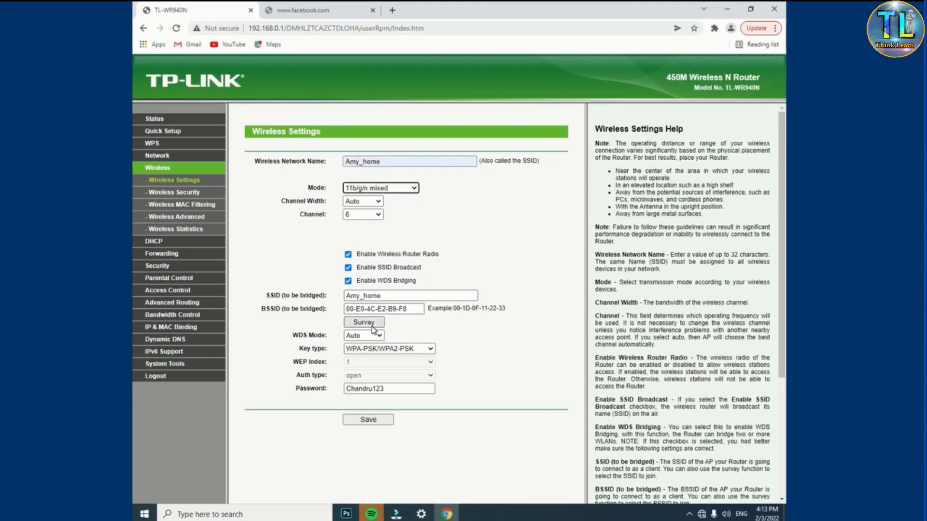
pyautogui.click(372, 324)
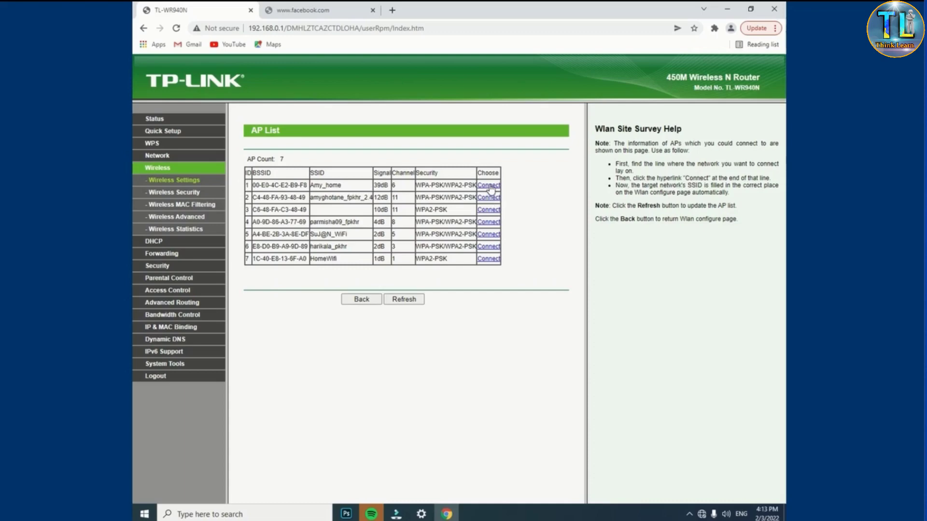
pyautogui.click(488, 186)
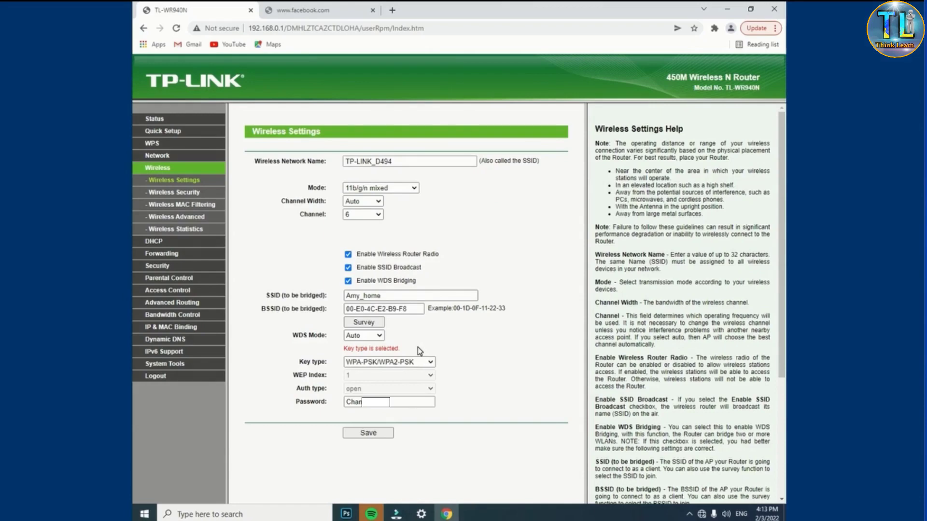
# Keep SSID broadcast enabled and channel width Auto, check the key type, and save the bridge settings
pyautogui.click(348, 267)
pyautogui.click(348, 267)
pyautogui.click(379, 206)
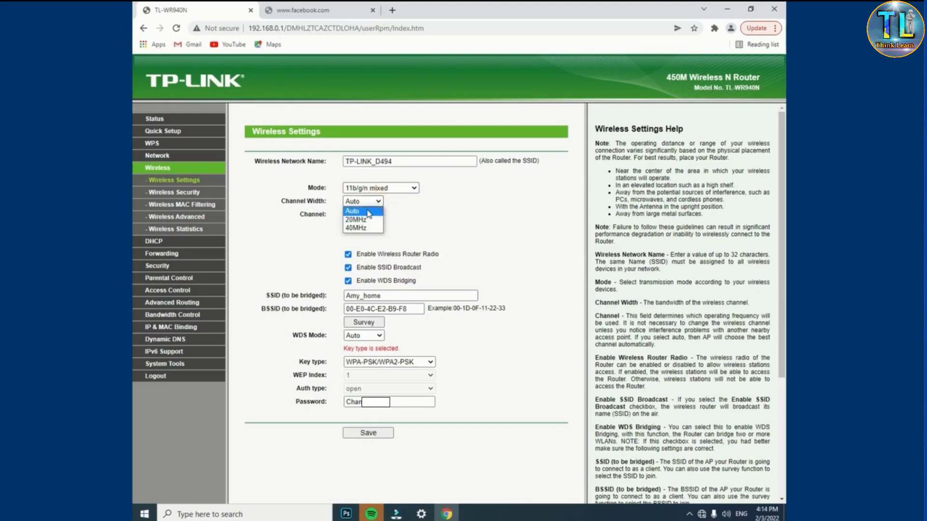
pyautogui.click(368, 213)
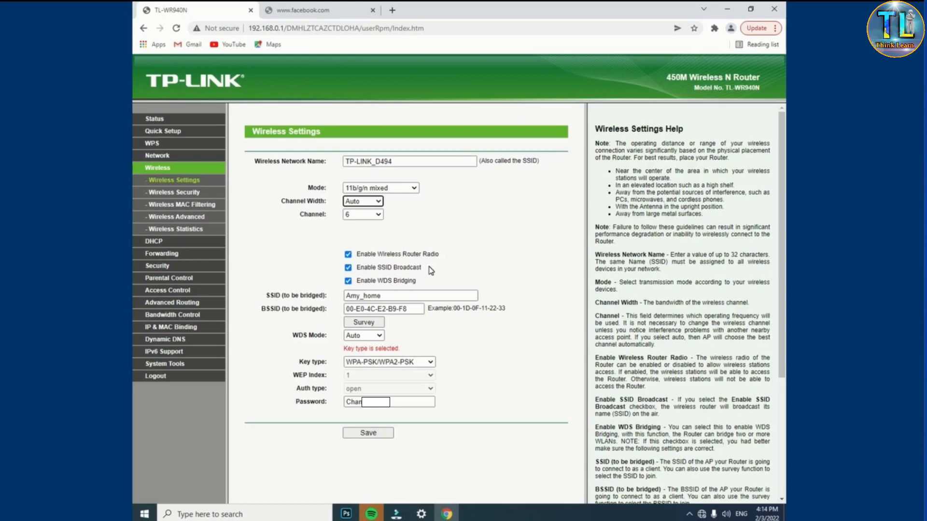
pyautogui.click(386, 362)
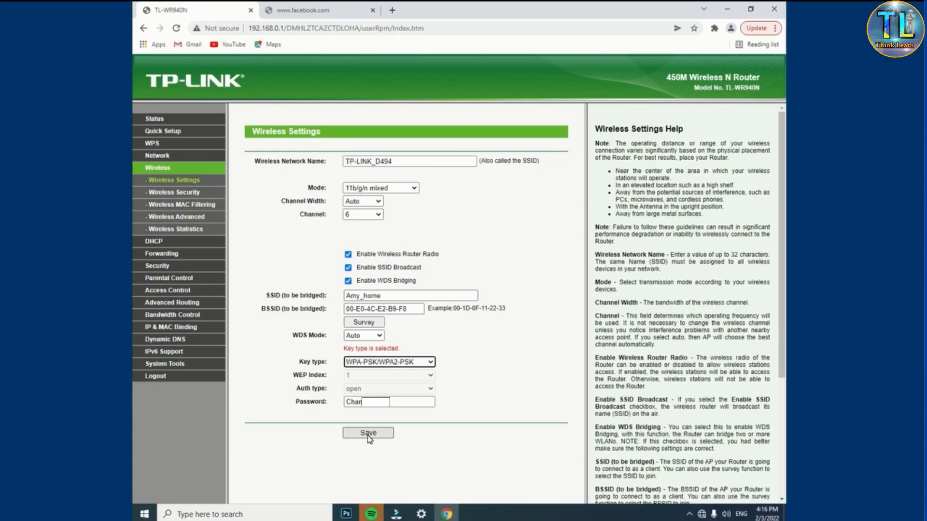
pyautogui.click(173, 192)
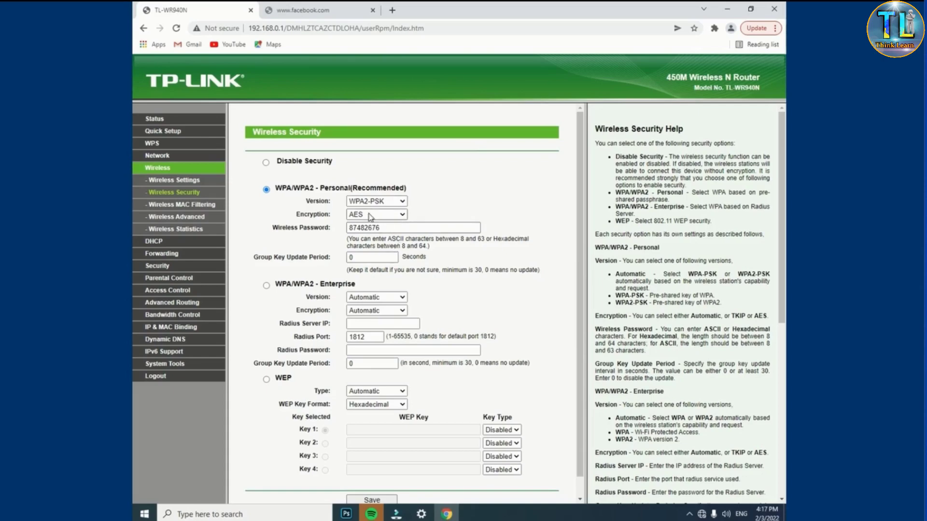
# Replace the wireless password with the new one and save the WPA2-PSK security settings
pyautogui.moveTo(387, 227); pyautogui.dragTo(347, 227)
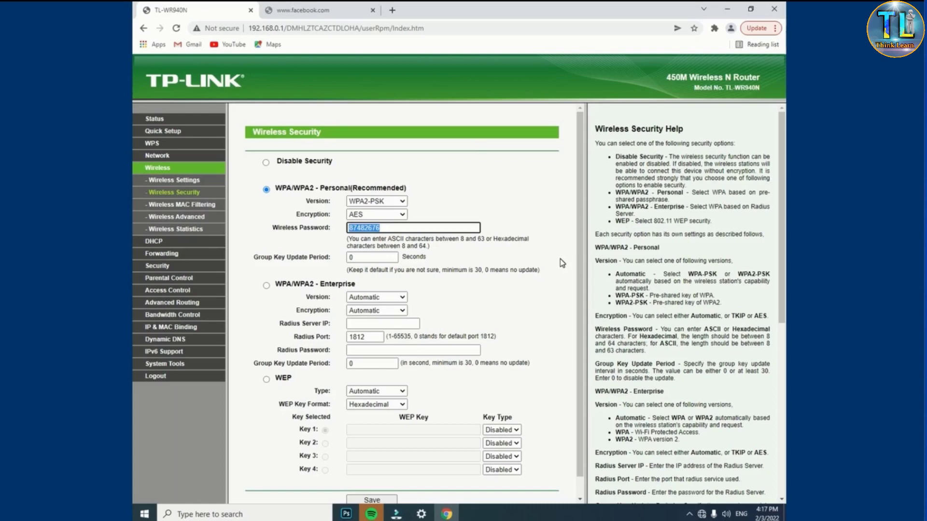
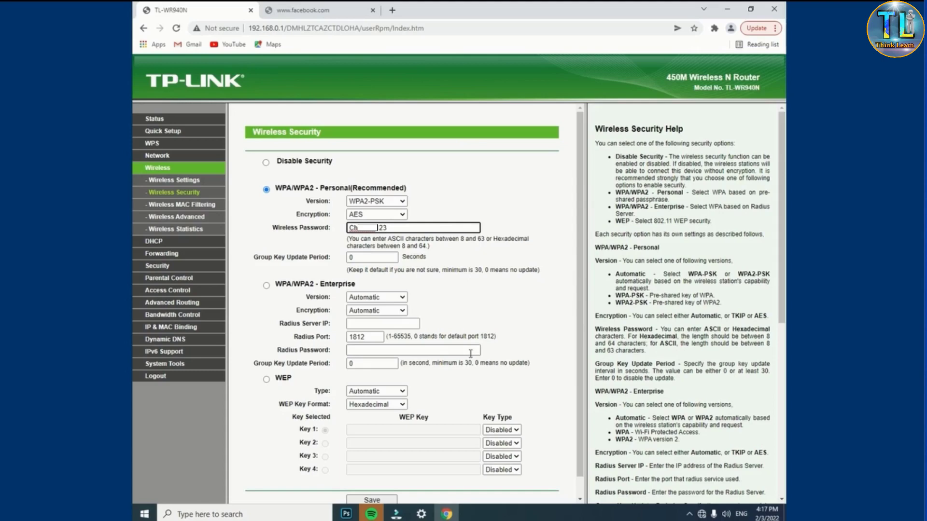
pyautogui.scroll(-1, 444, 363)
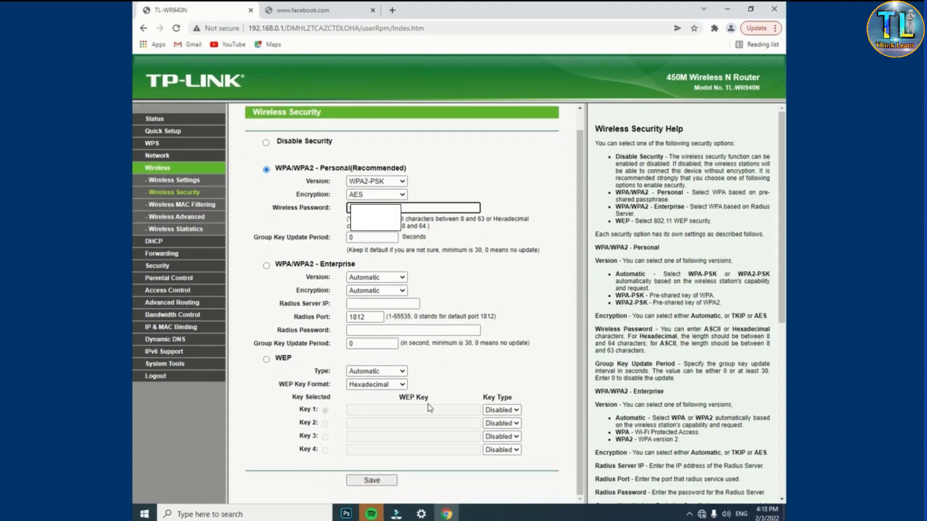
pyautogui.click(371, 481)
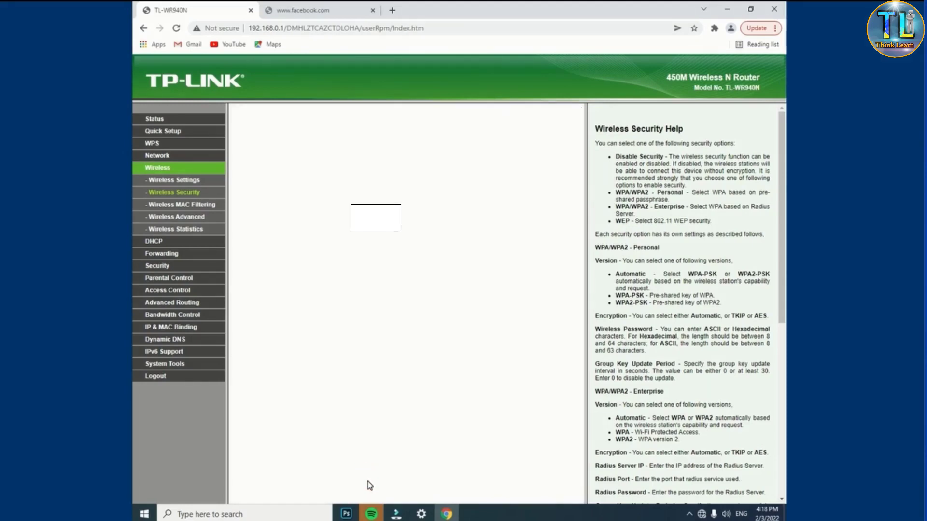
# Disable the DHCP server, save, and acknowledge the reboot notice
pyautogui.click(155, 243)
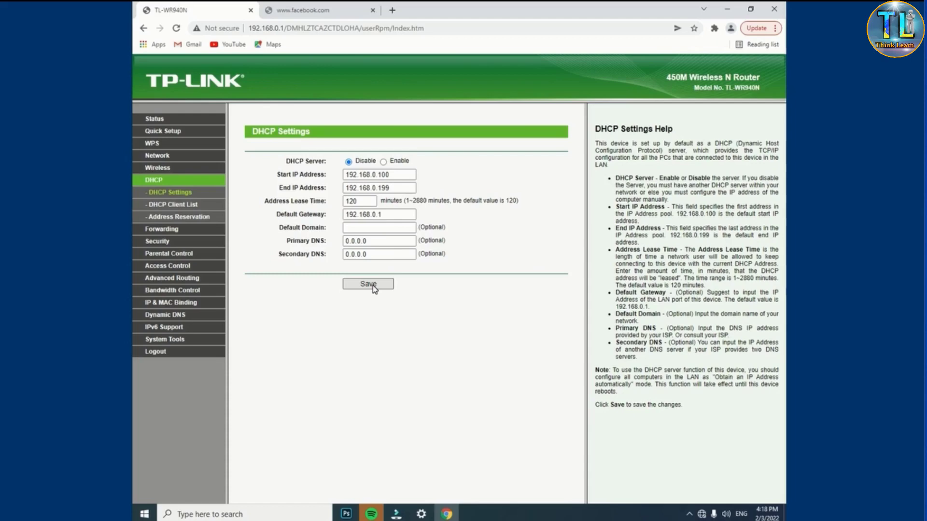
pyautogui.click(369, 286)
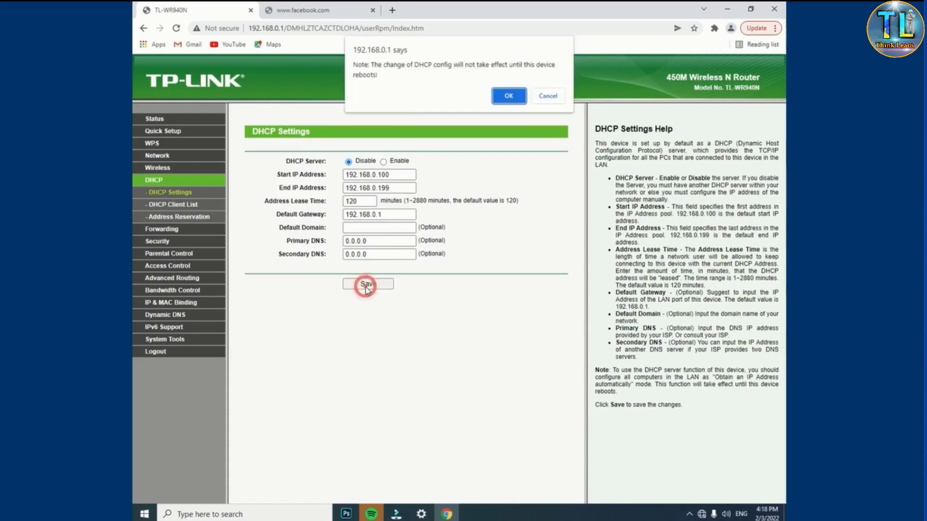
pyautogui.click(511, 97)
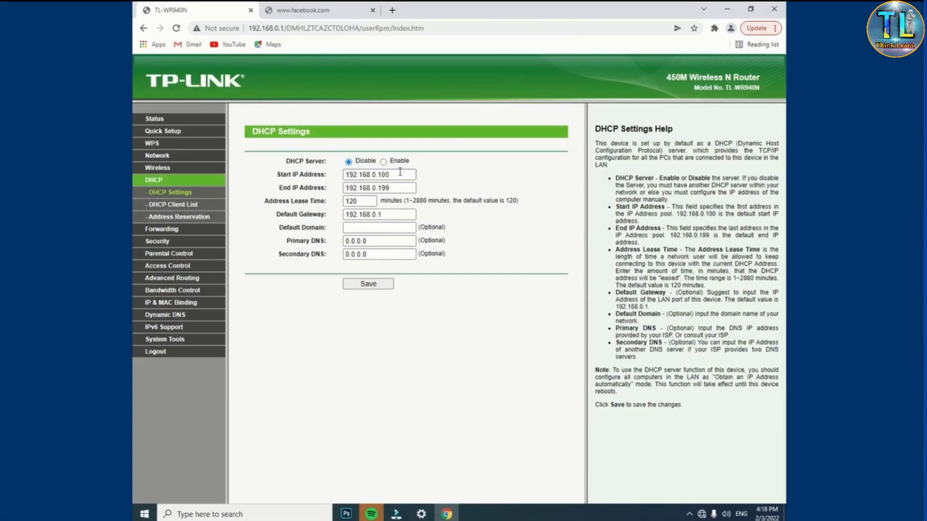
pyautogui.click(166, 157)
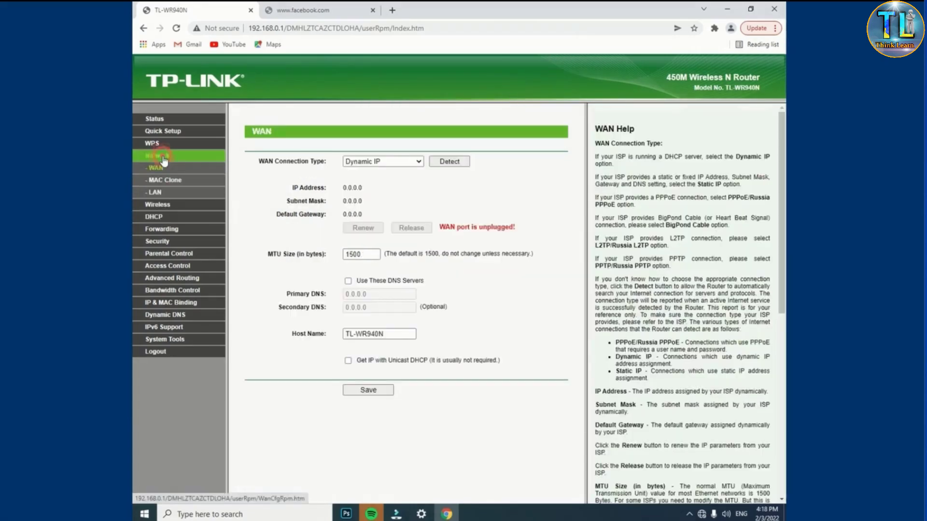
# Change the LAN IP address to 192.168.0.10, save, and confirm the router reboot
pyautogui.click(154, 193)
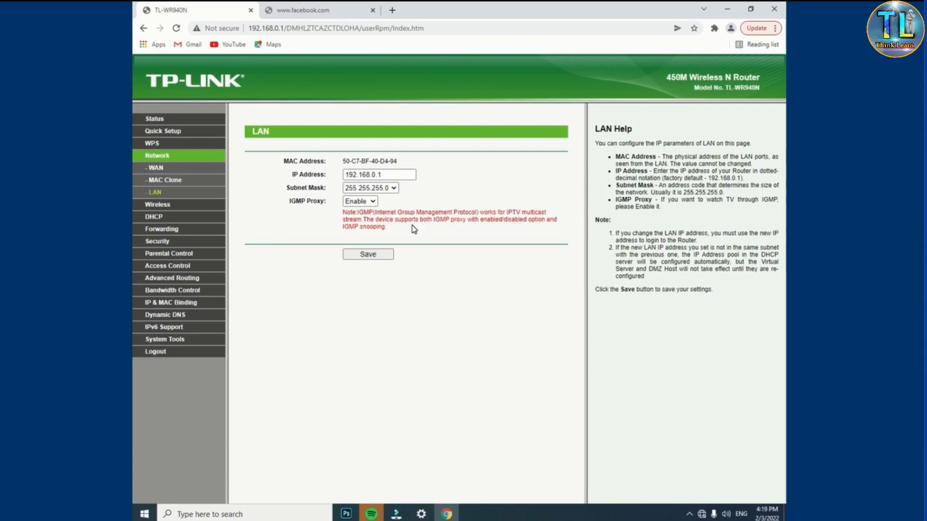
pyautogui.click(385, 174)
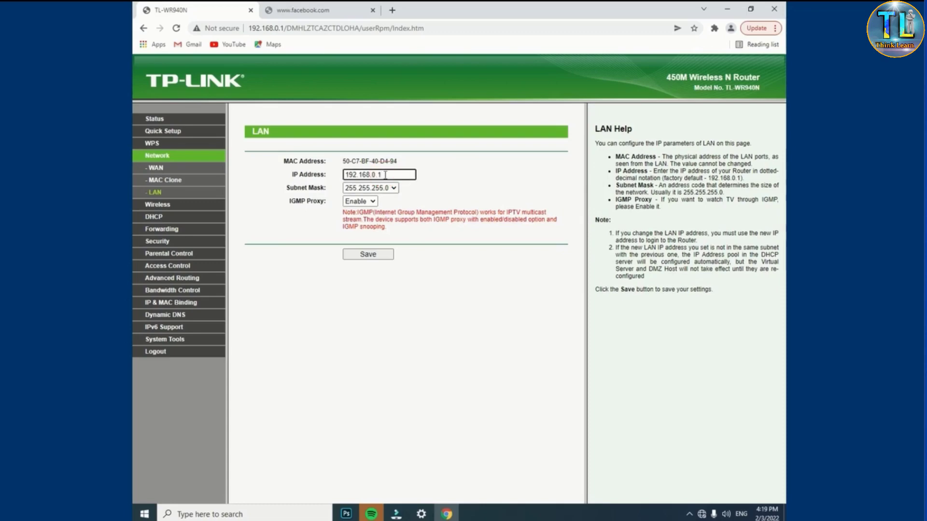
pyautogui.write('0')
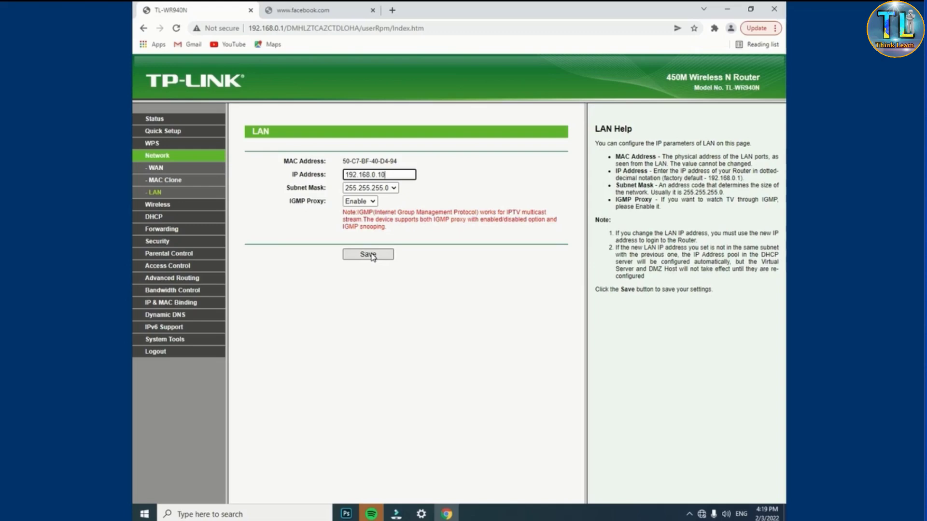
pyautogui.click(371, 255)
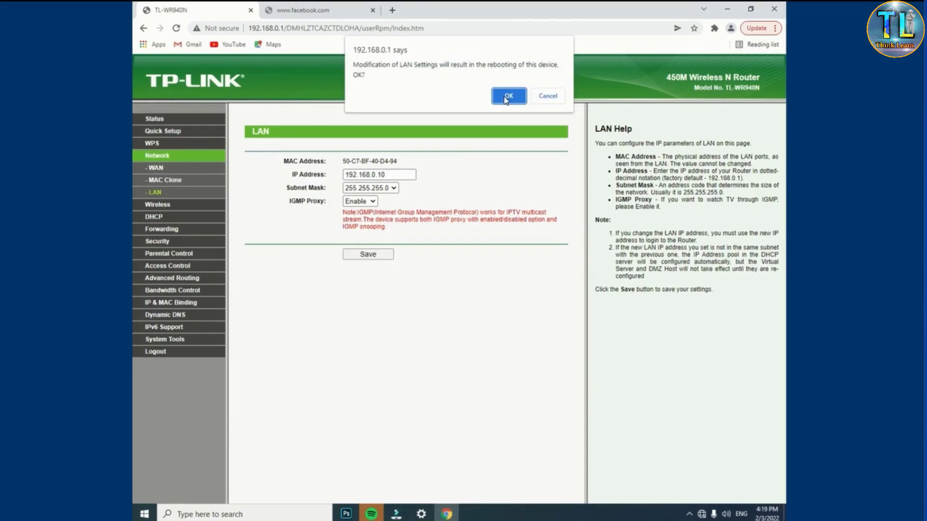
pyautogui.click(506, 99)
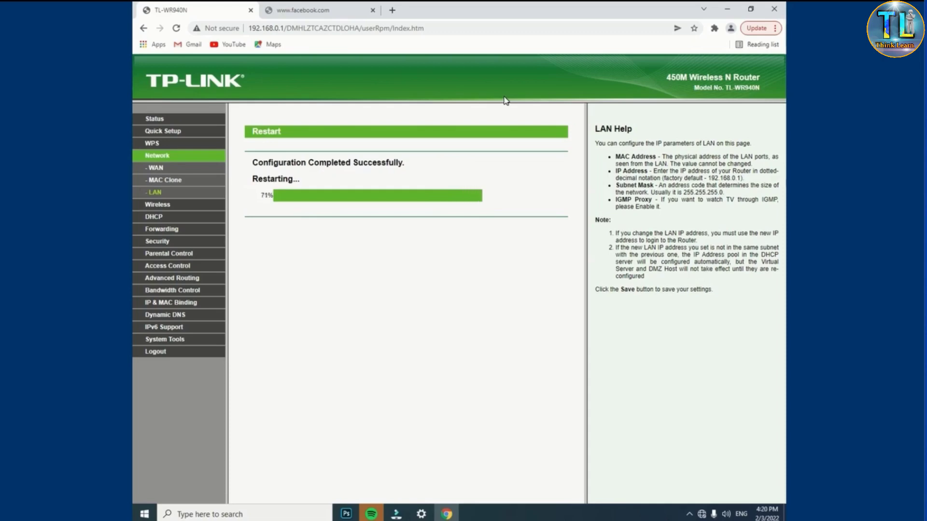
# After the restart, check that the PC is connected to Amy_home Wi-Fi
pyautogui.click(701, 515)
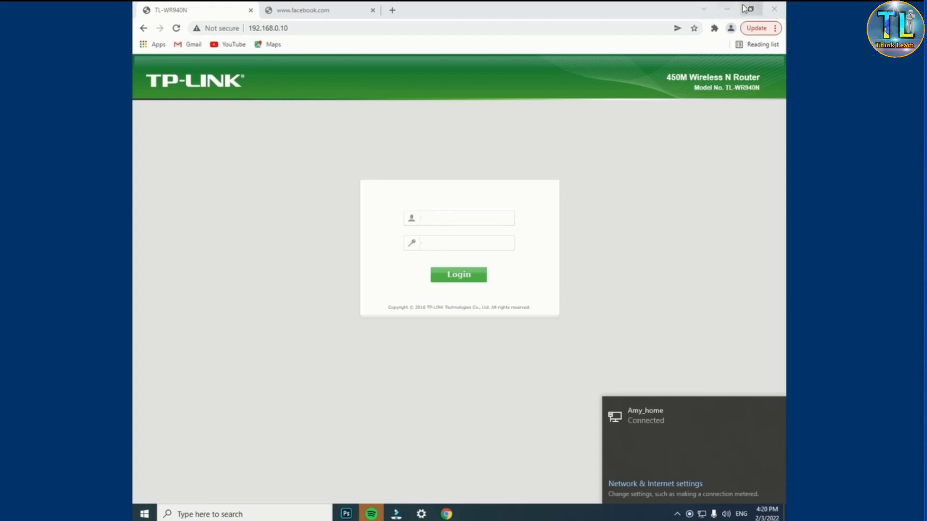
# Load Facebook in a new Chrome tab to confirm internet access works
pyautogui.click(392, 10)
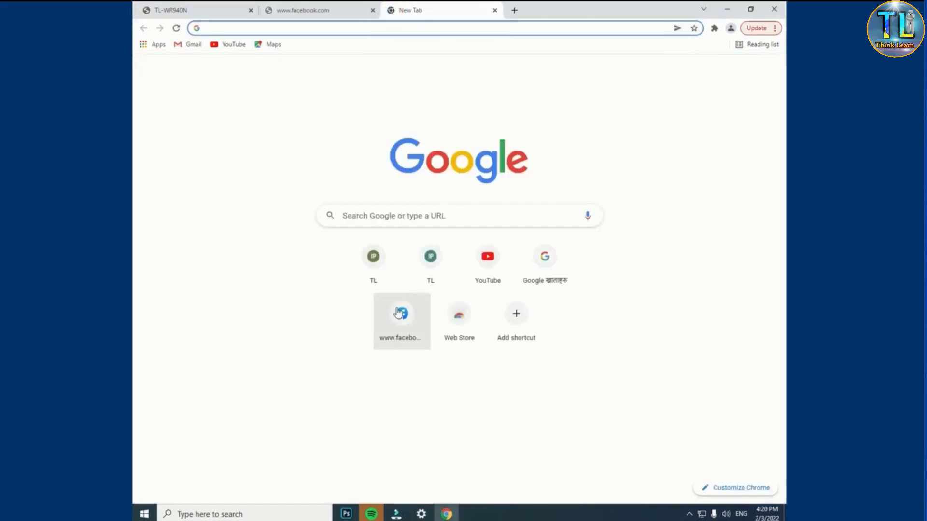
pyautogui.click(400, 312)
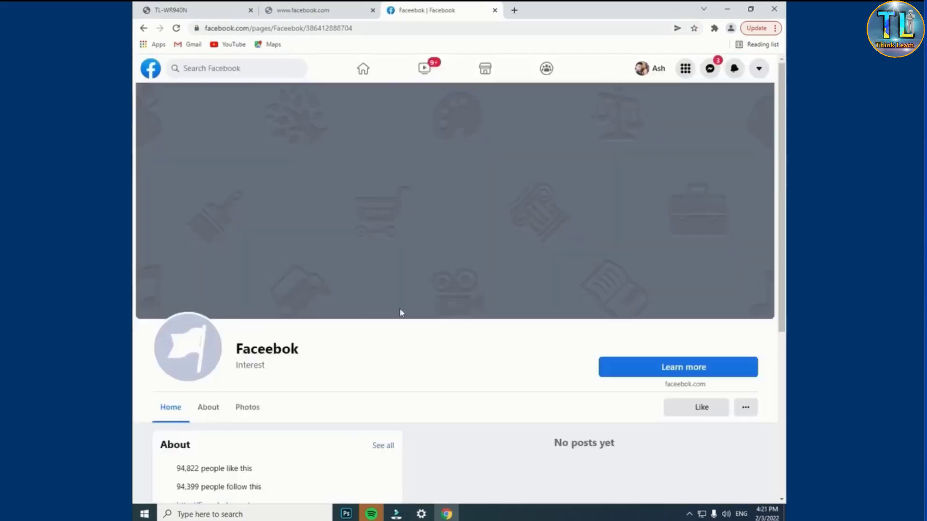
pyautogui.scroll(-3, 402, 312)
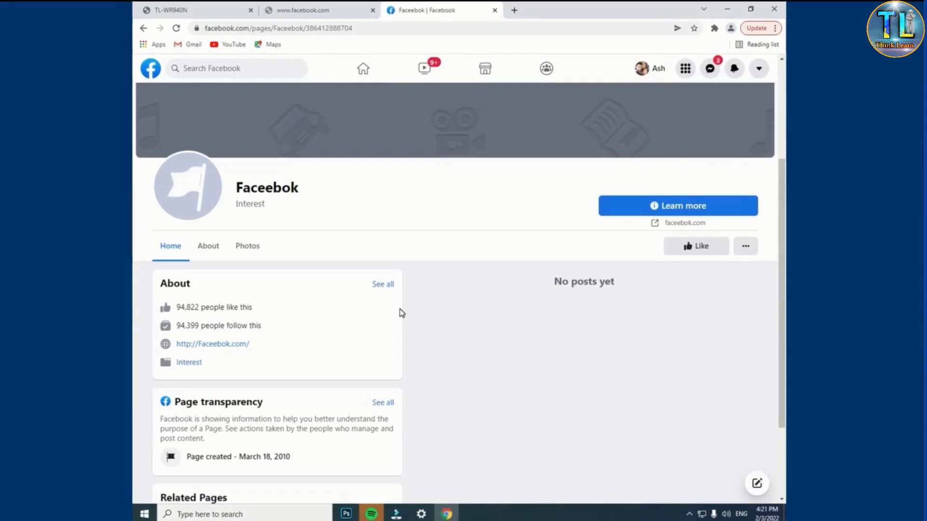